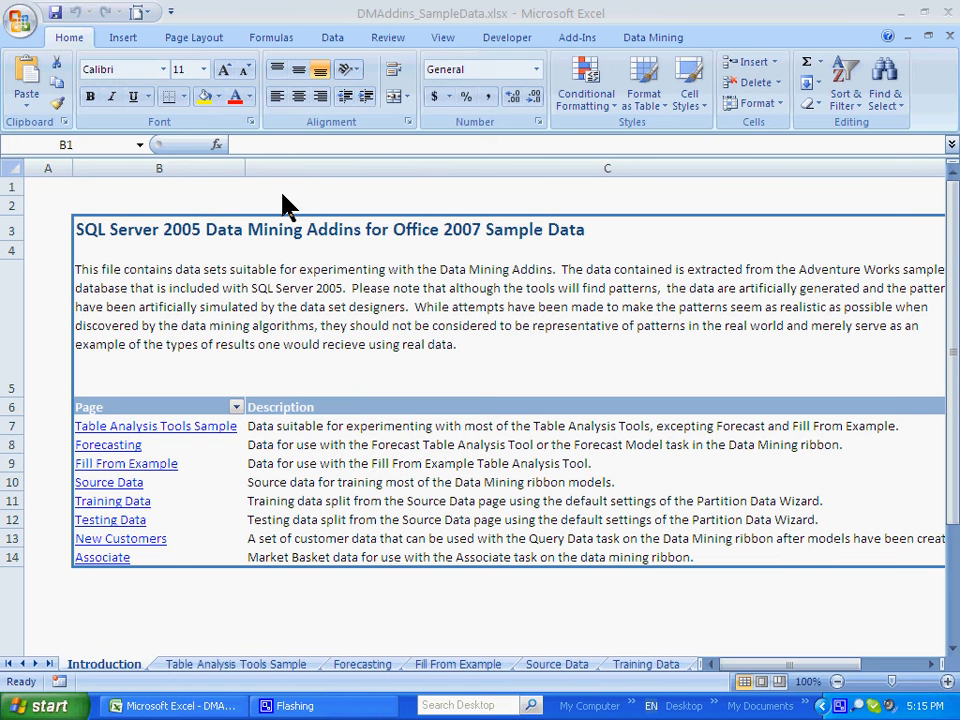
Open the Forecasting sample data sheet and select the whole of Table5
{"action": "left_click", "coordinate": [123, 446]}
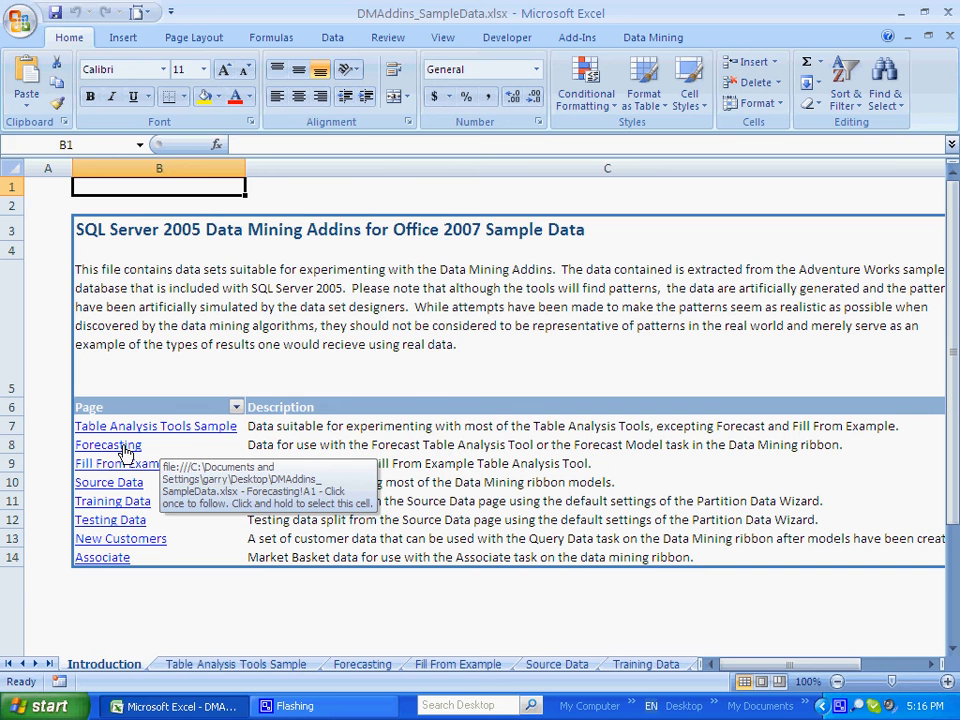
{"action": "left_click", "coordinate": [125, 451]}
{"action": "left_click", "coordinate": [125, 451]}
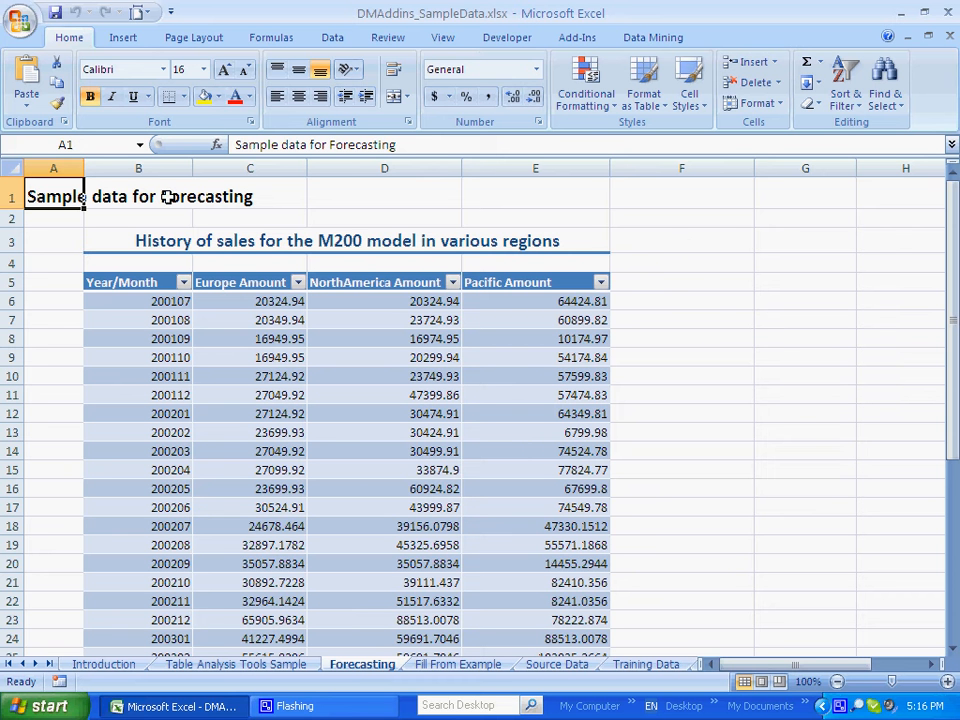
{"action": "left_click", "coordinate": [141, 148]}
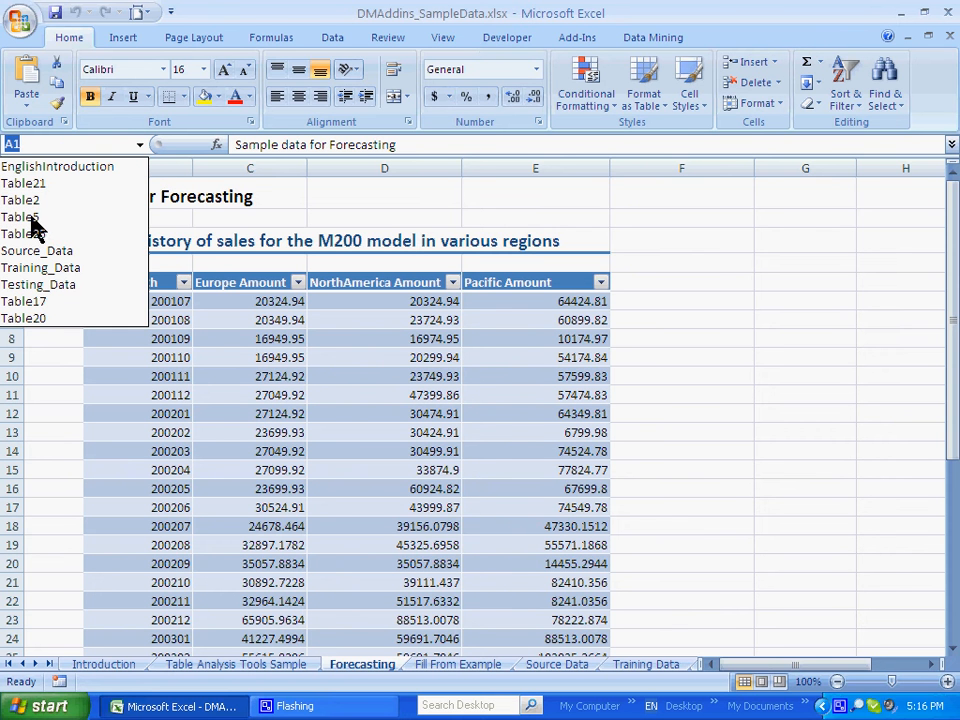
{"action": "left_click", "coordinate": [62, 222]}
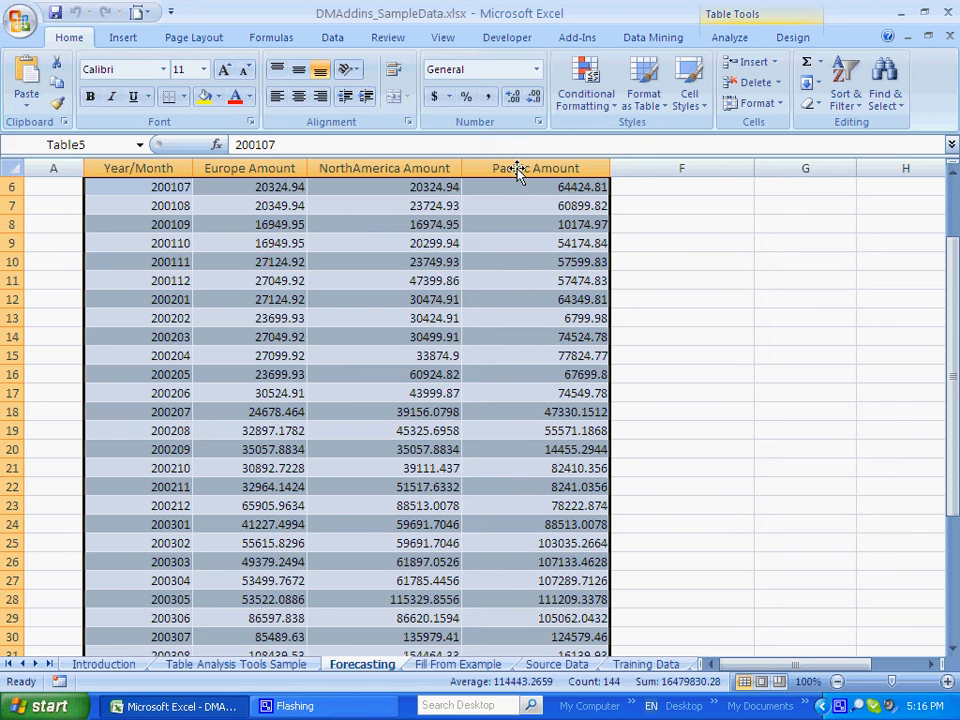
Run a Forecast on the Europe, NorthAmerica and Pacific Amount columns with Year_Month as time stamp and 5 time units
{"action": "left_click", "coordinate": [733, 40]}
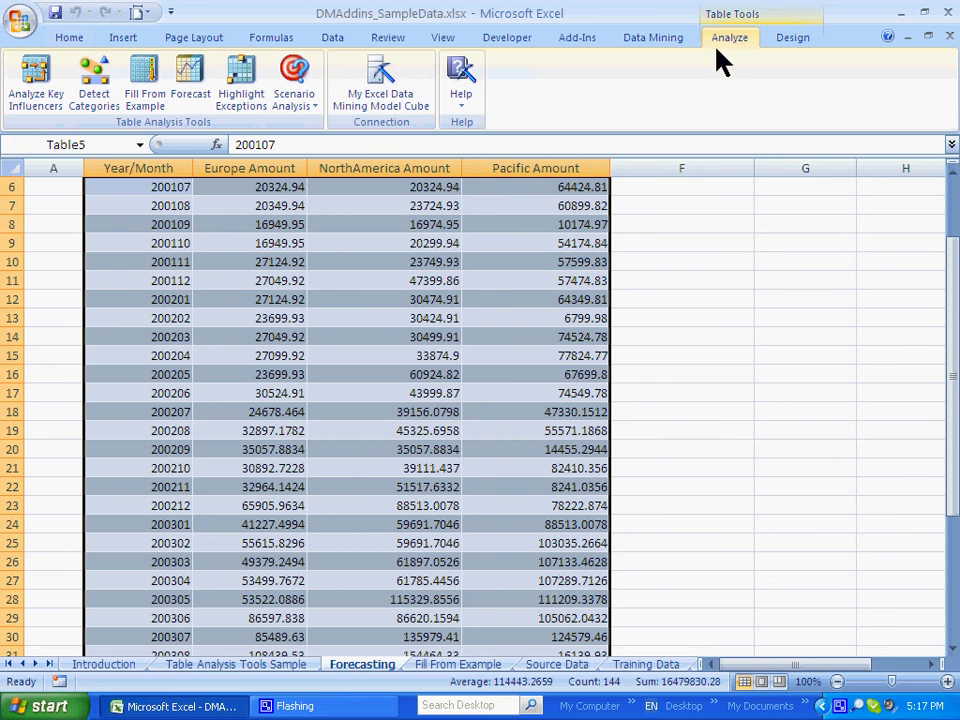
{"action": "left_click", "coordinate": [190, 80]}
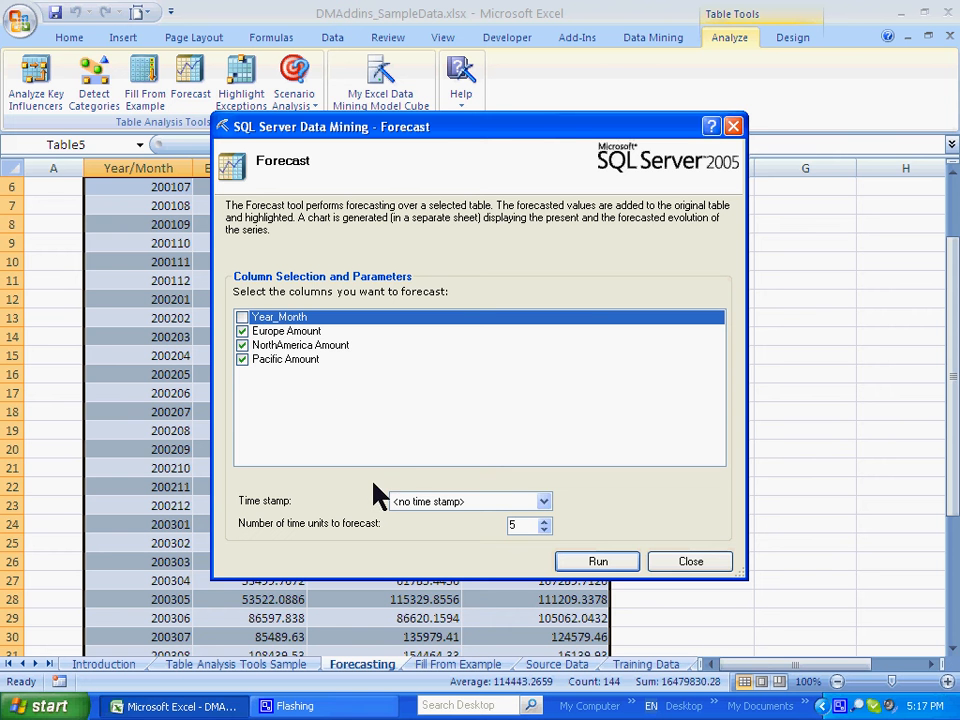
{"action": "left_click", "coordinate": [545, 502]}
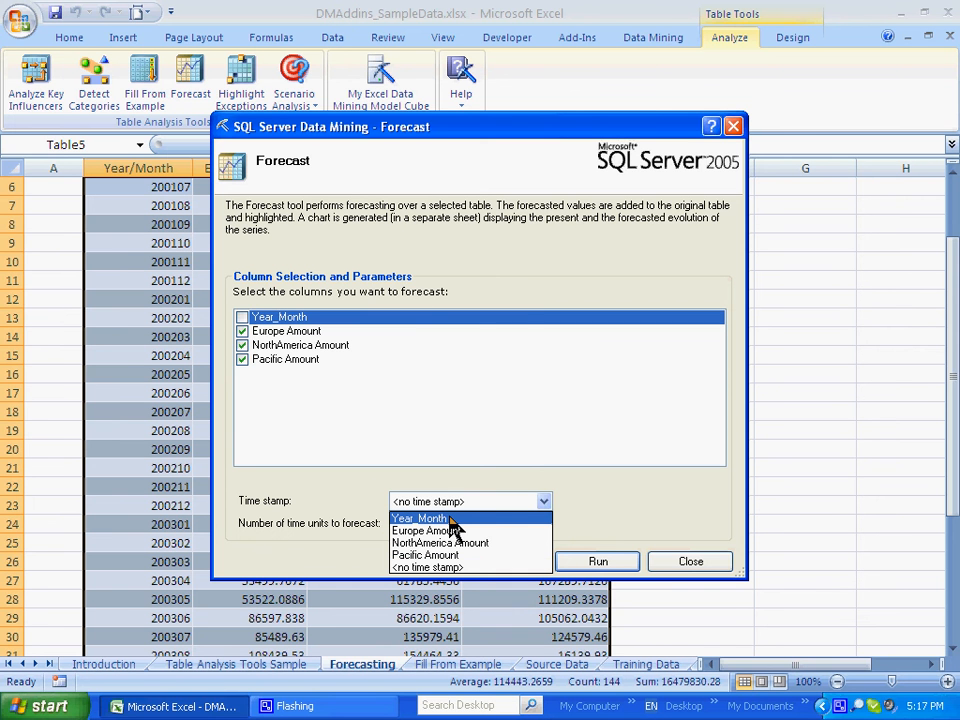
{"action": "left_click", "coordinate": [452, 519]}
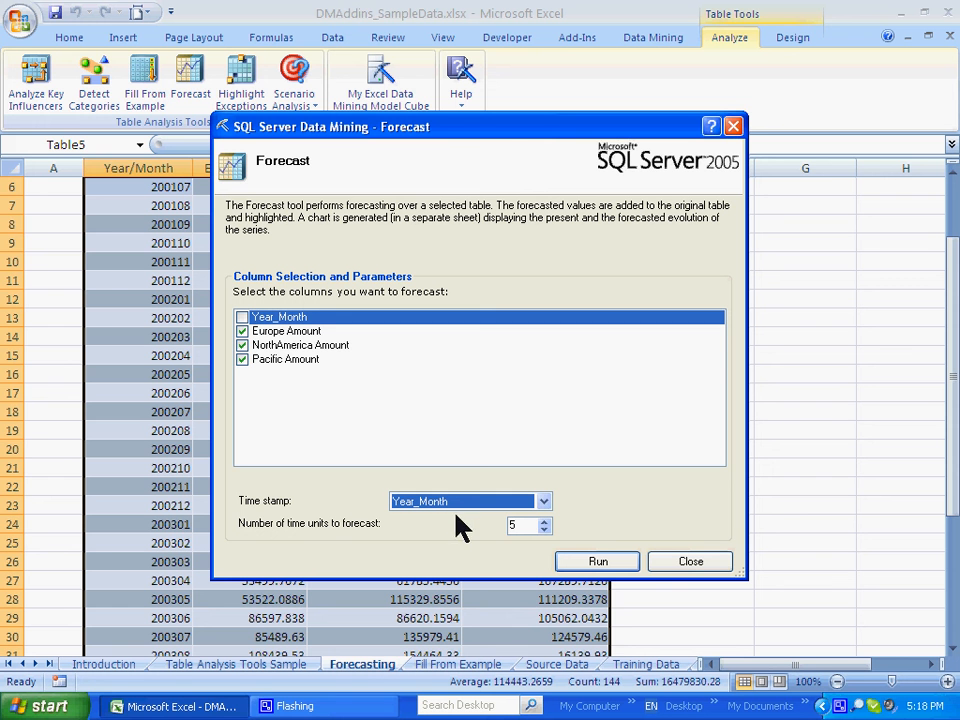
{"action": "left_click", "coordinate": [600, 561]}
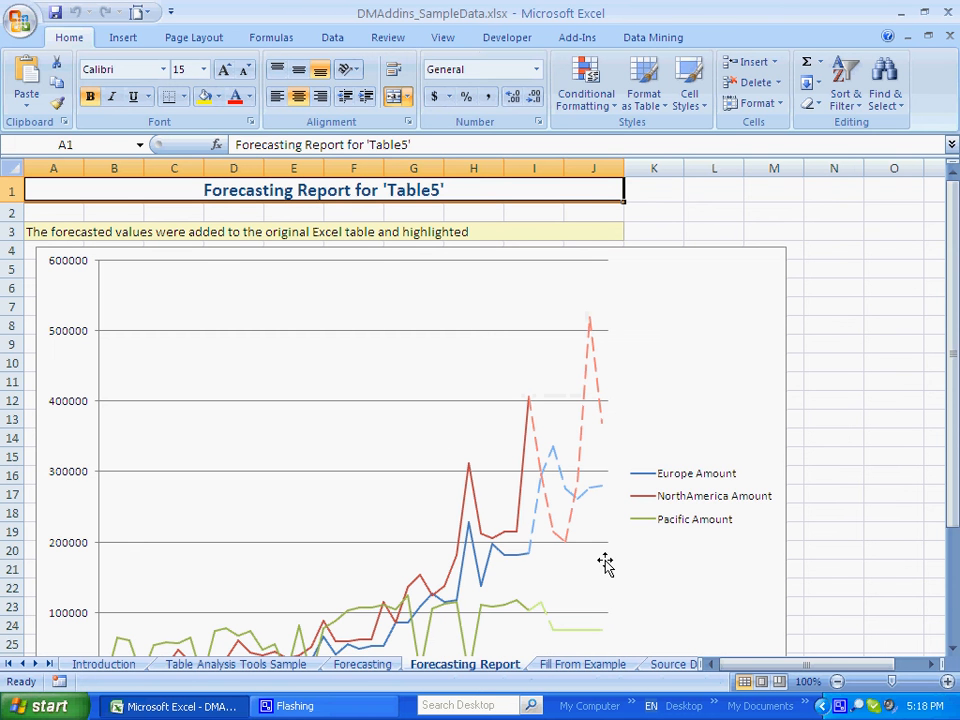
Examine the Forecasting Report chart down to its time axis labels
{"action": "left_click", "coordinate": [953, 648]}
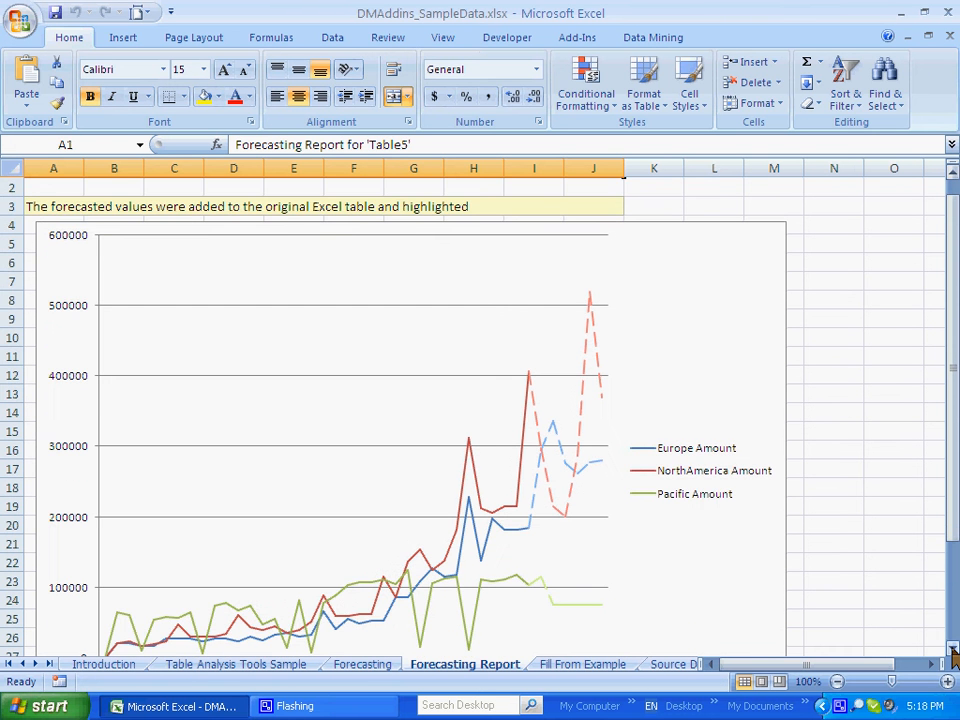
{"action": "left_click", "coordinate": [953, 648]}
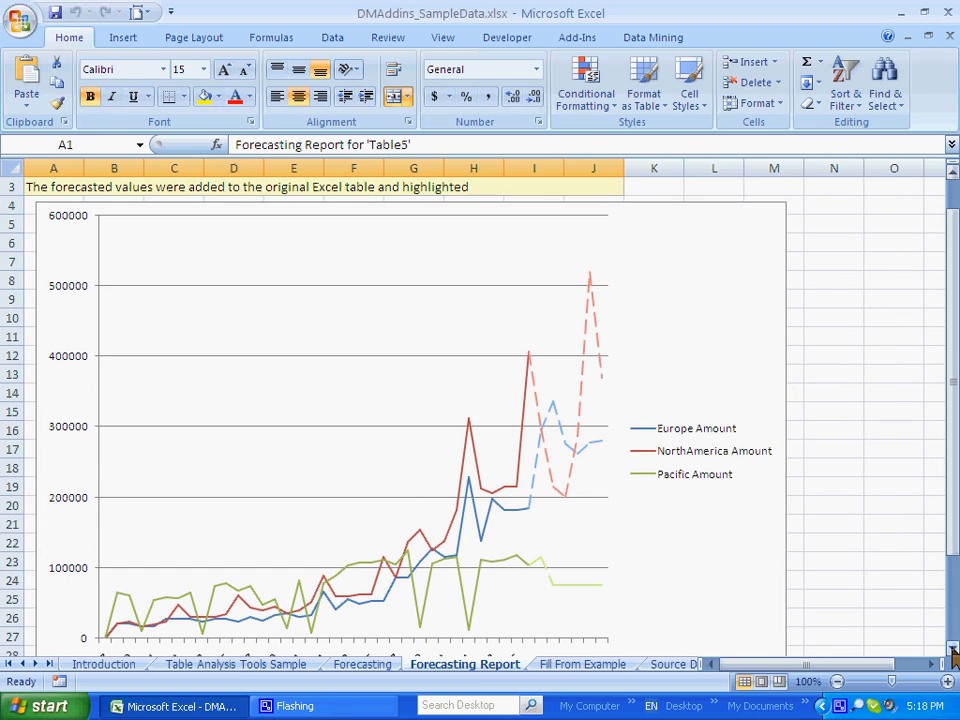
{"action": "left_click", "coordinate": [953, 648]}
{"action": "left_click", "coordinate": [953, 648]}
{"action": "left_click", "coordinate": [953, 648]}
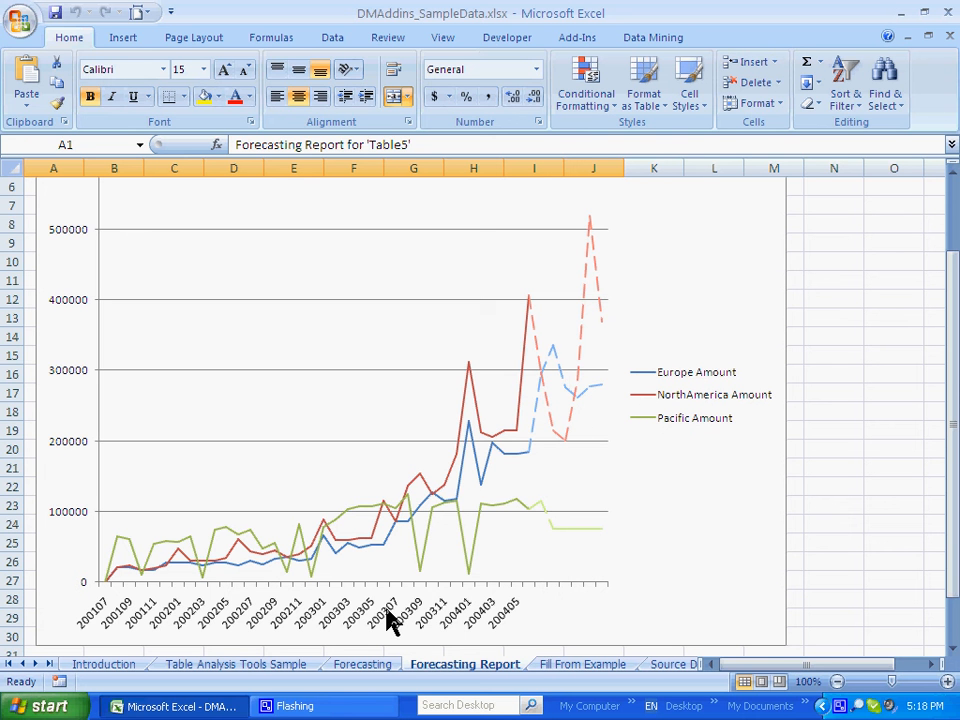
Extend the Year/Month series on the Forecasting sheet over the forecast rows, 200407 to 200411, and check the report chart's axis
{"action": "left_click", "coordinate": [377, 670]}
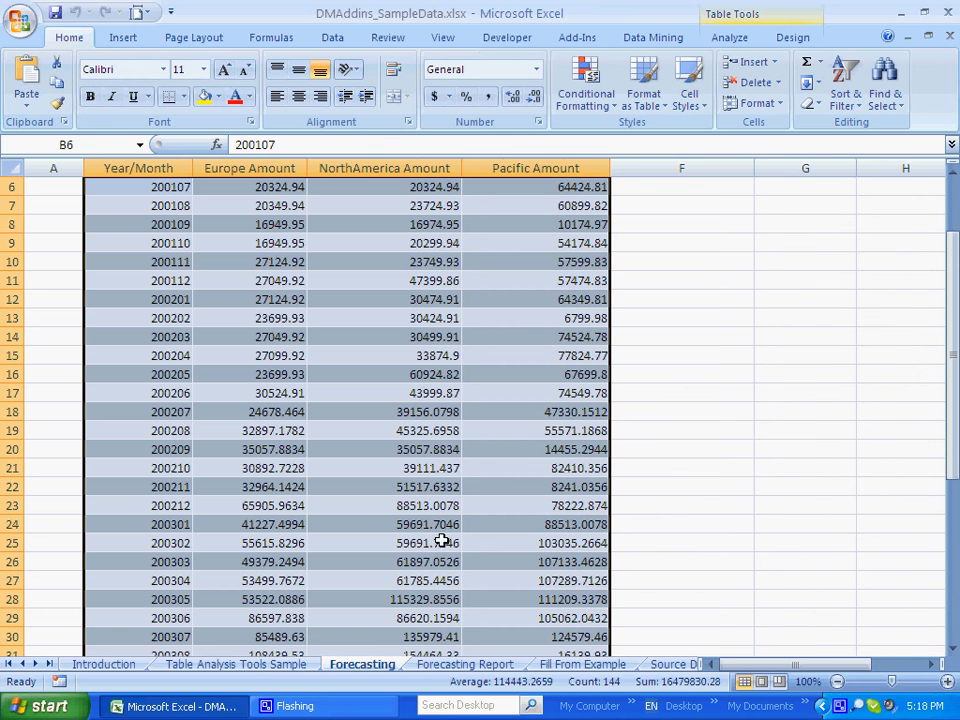
{"action": "scroll", "coordinate": [848, 492], "scroll_direction": "down", "scroll_amount": 2}
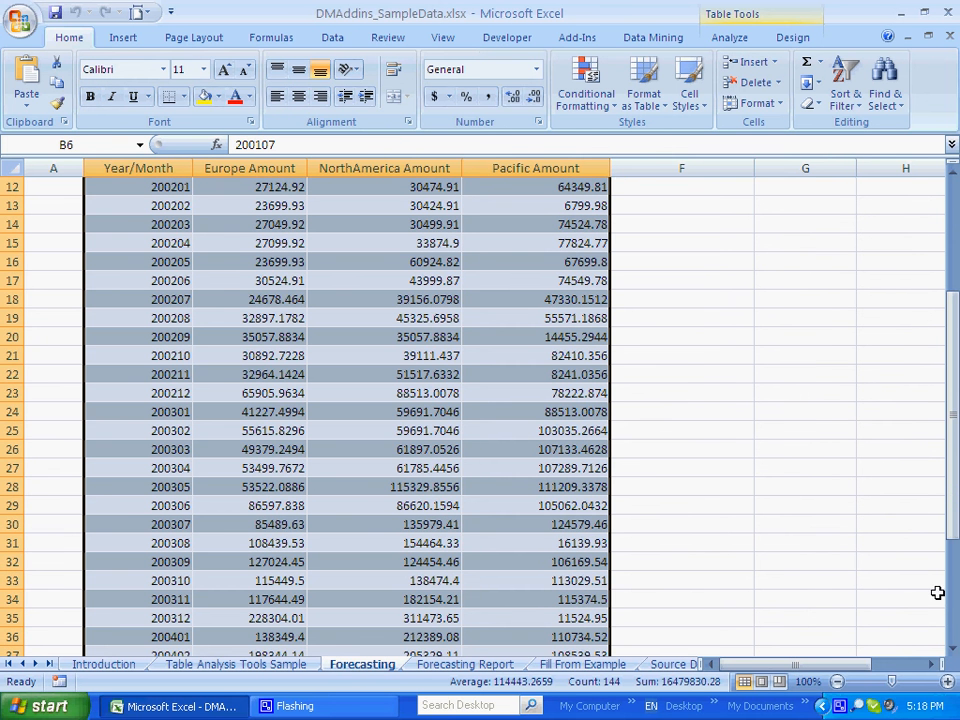
{"action": "left_click", "coordinate": [954, 648]}
{"action": "left_click", "coordinate": [954, 648]}
{"action": "left_click", "coordinate": [954, 648]}
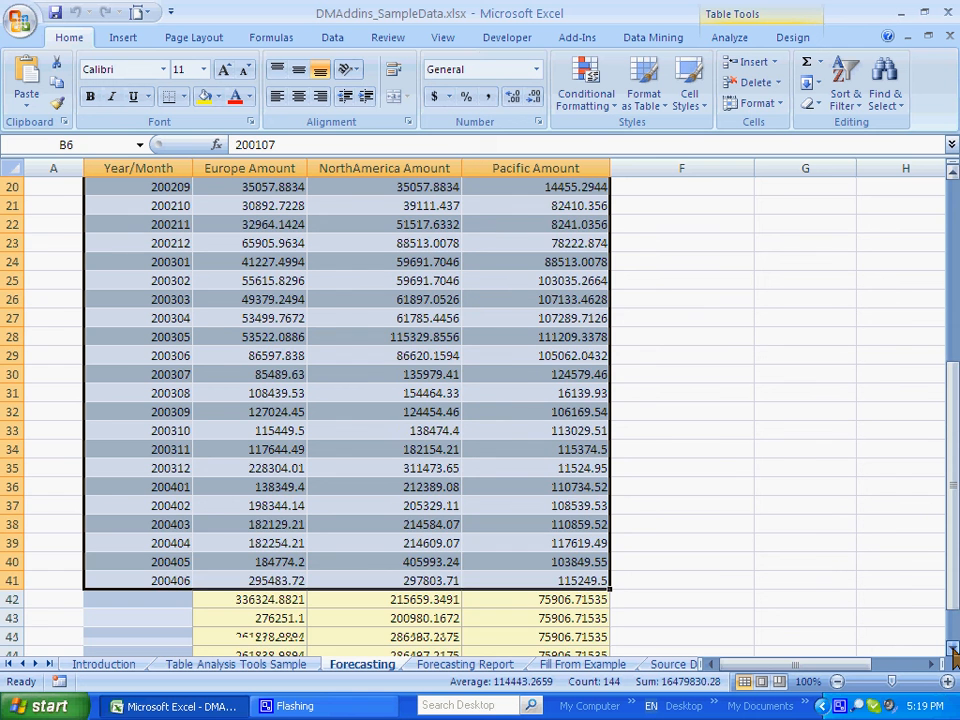
{"action": "left_click", "coordinate": [954, 648]}
{"action": "left_click", "coordinate": [954, 648]}
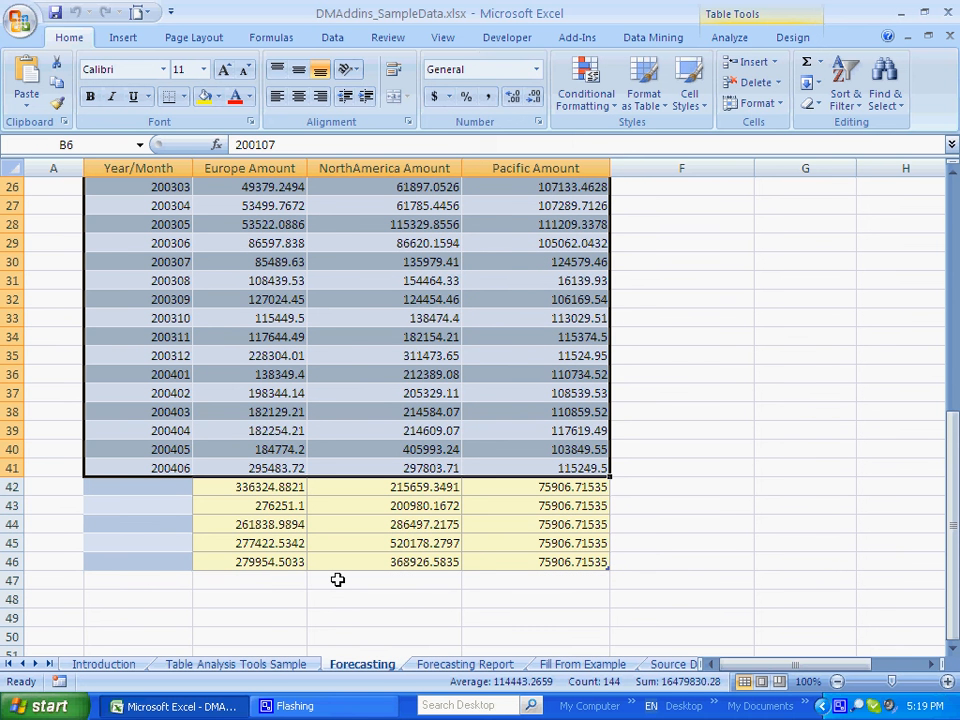
{"action": "left_click", "coordinate": [143, 468]}
{"action": "left_click_drag", "start_coordinate": [165, 450], "coordinate": [190, 570]}
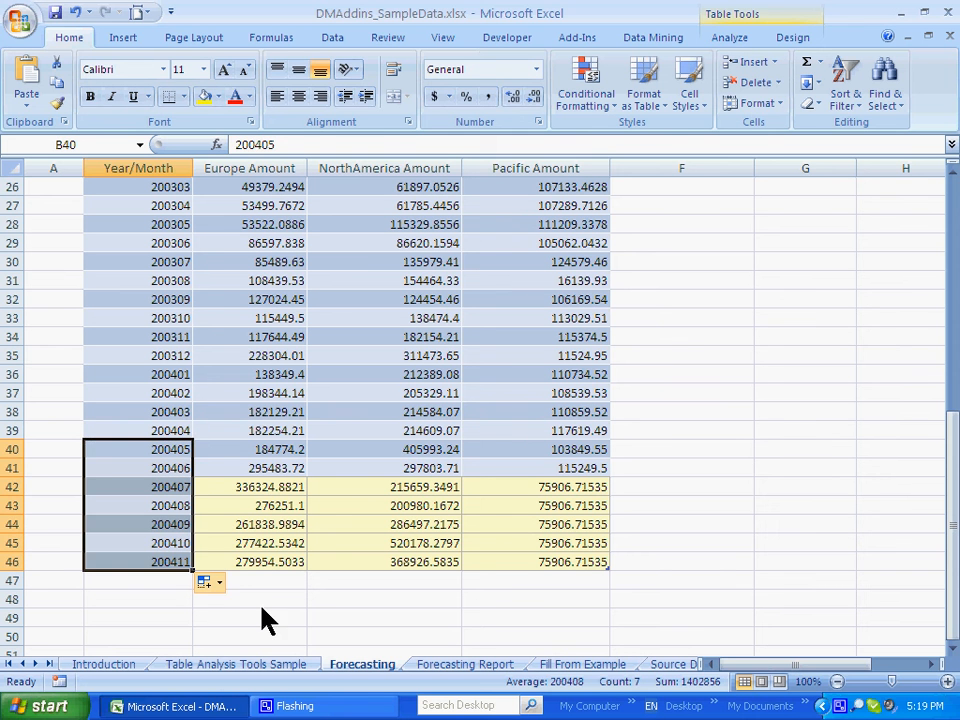
{"action": "left_click", "coordinate": [275, 611]}
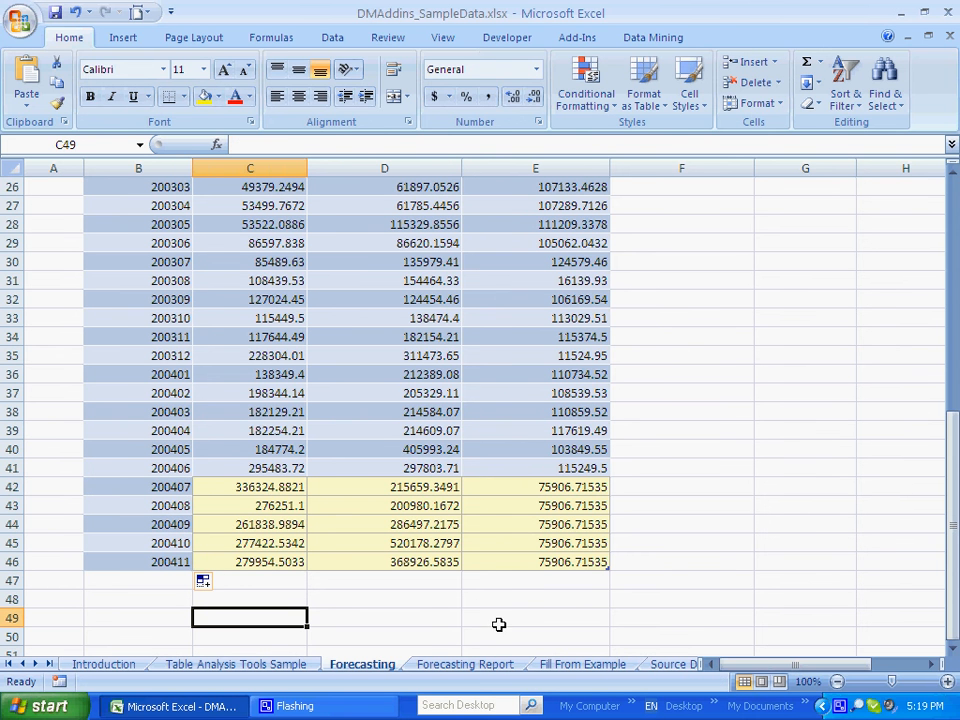
{"action": "left_click", "coordinate": [456, 667]}
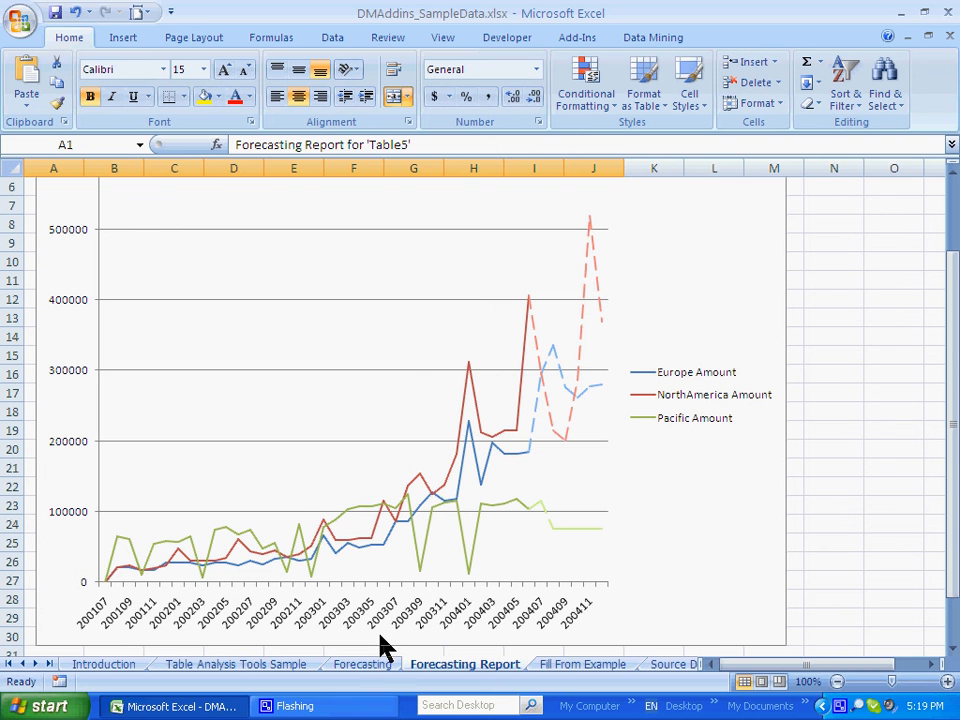
On the Forecasting sheet, set the Pacific Amount for 200408 to 100000 and for 200409 to 150000
{"action": "left_click", "coordinate": [363, 665]}
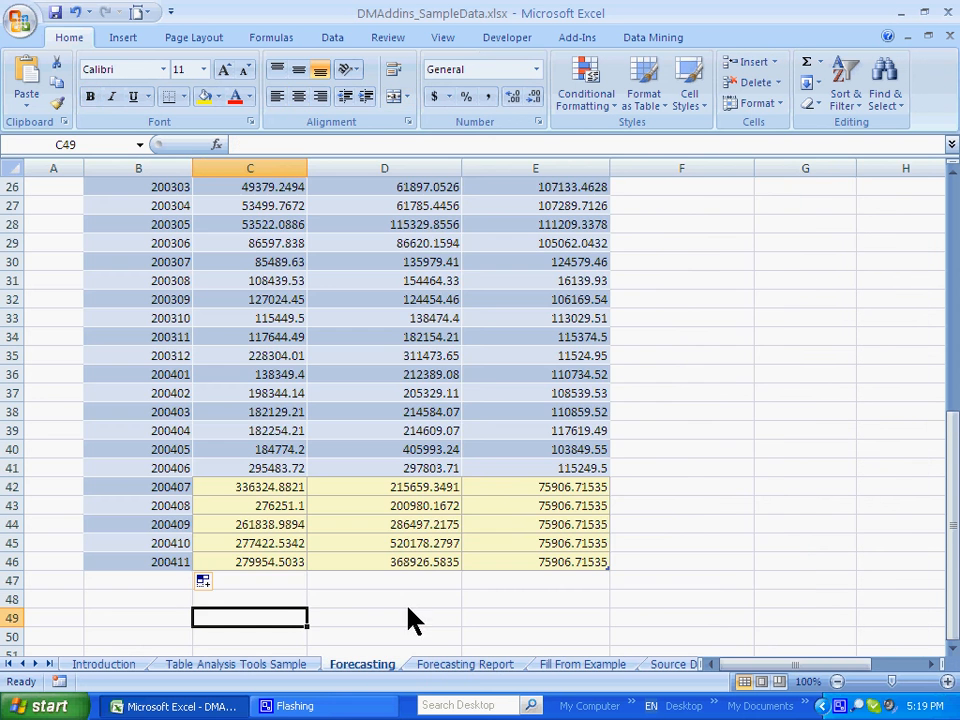
{"action": "left_click", "coordinate": [519, 506]}
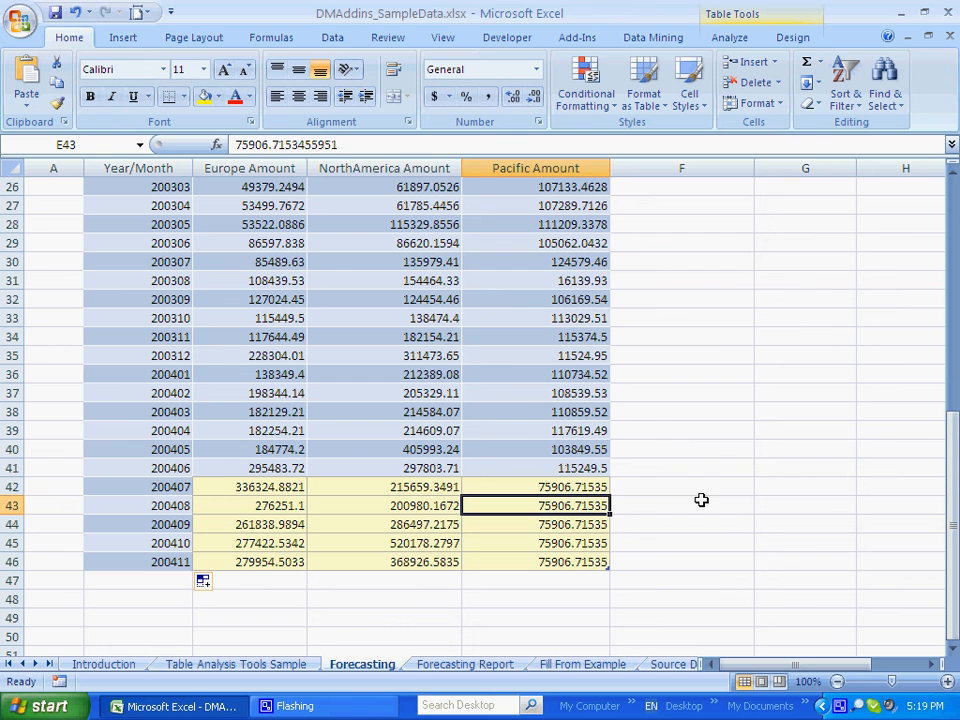
{"action": "type", "text": "100000"}
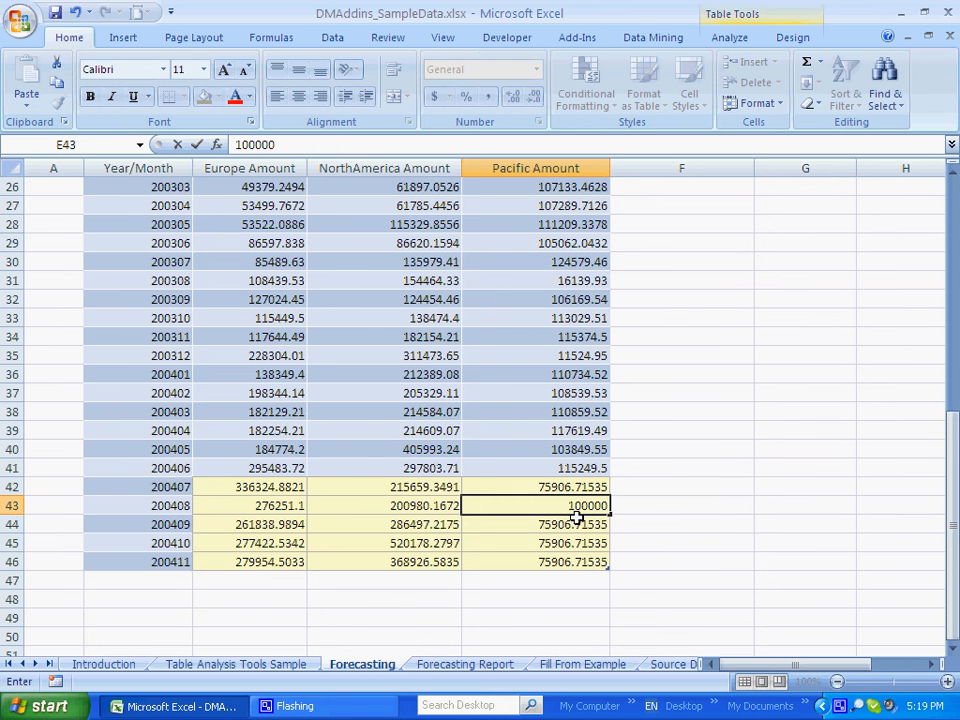
{"action": "key", "text": "Return"}
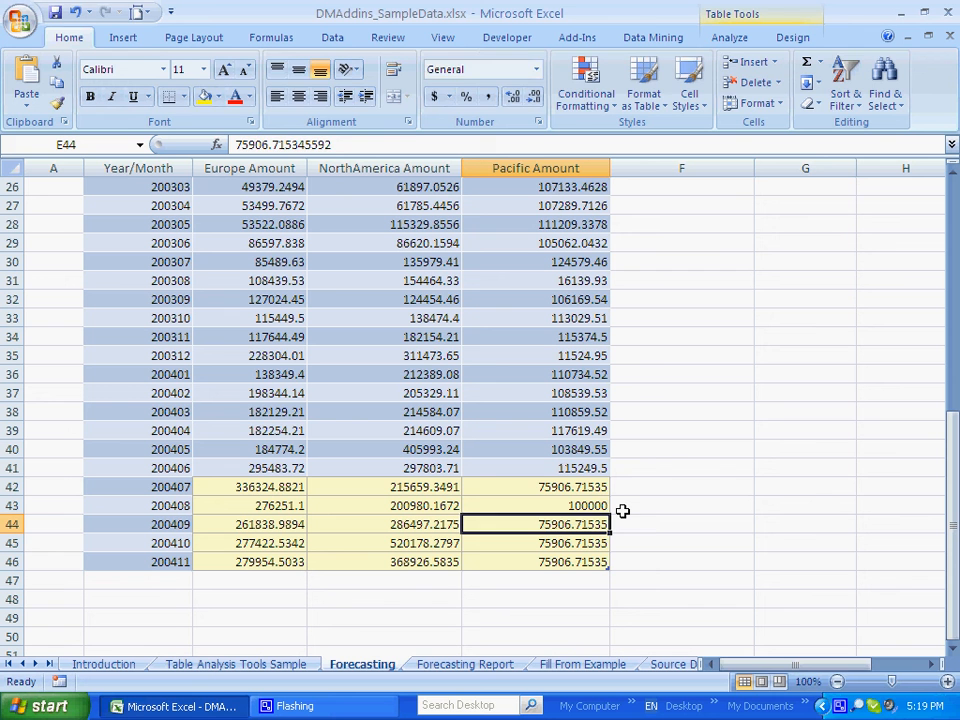
{"action": "type", "text": "150000"}
Set the Pacific Amount for 200410 to 200000 and for 200411 to 250000, and check the Forecasting Report chart
{"action": "left_click", "coordinate": [583, 543]}
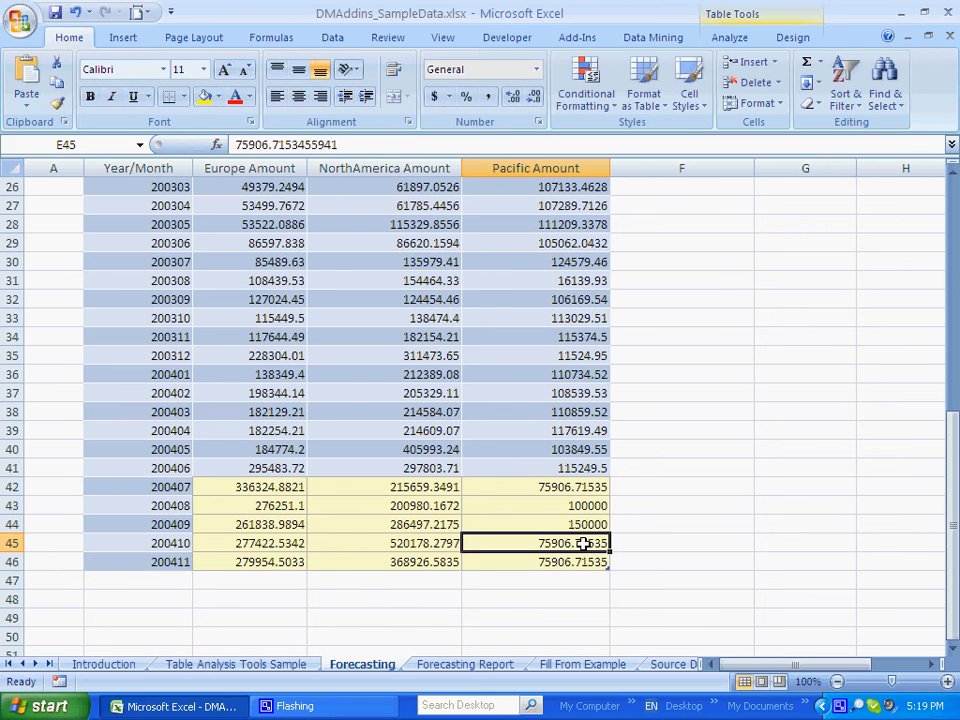
{"action": "type", "text": "200000"}
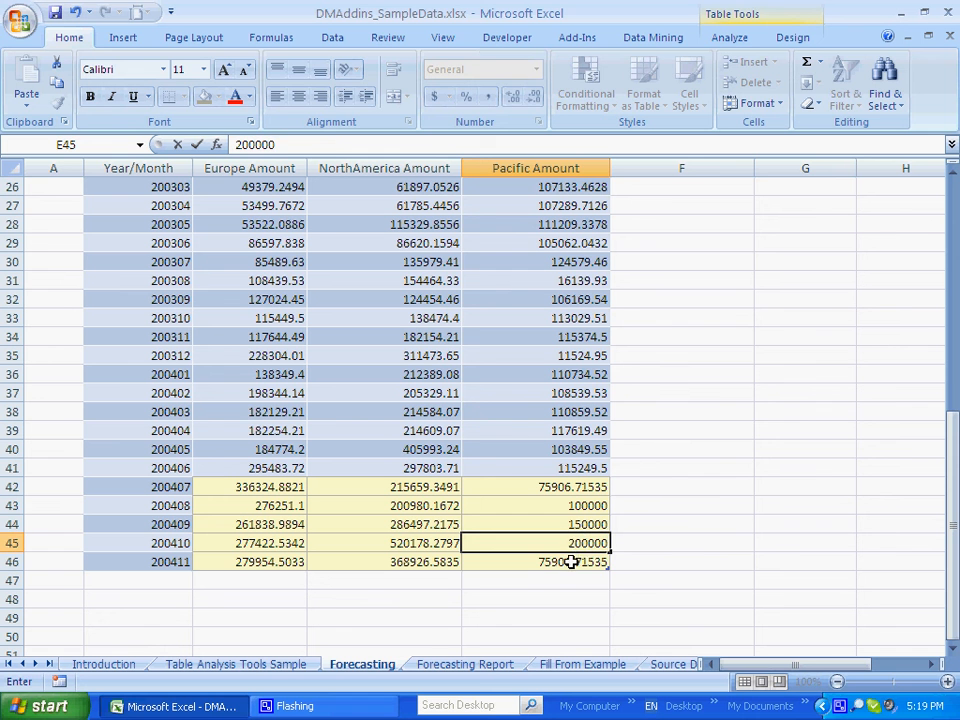
{"action": "left_click", "coordinate": [571, 562]}
{"action": "type", "text": "250000"}
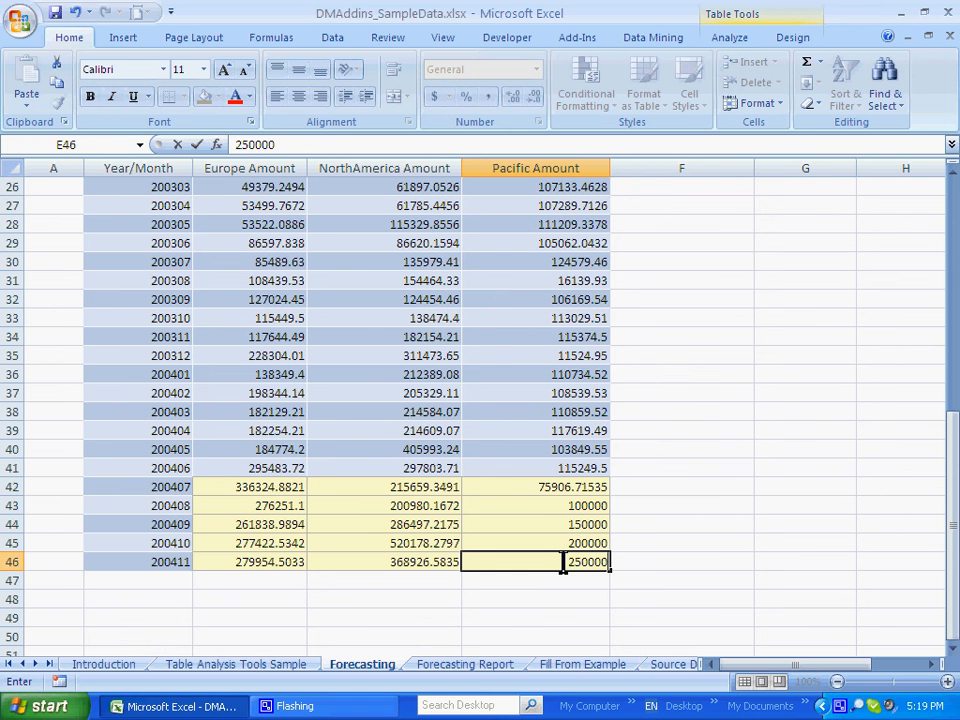
{"action": "left_click", "coordinate": [470, 672]}
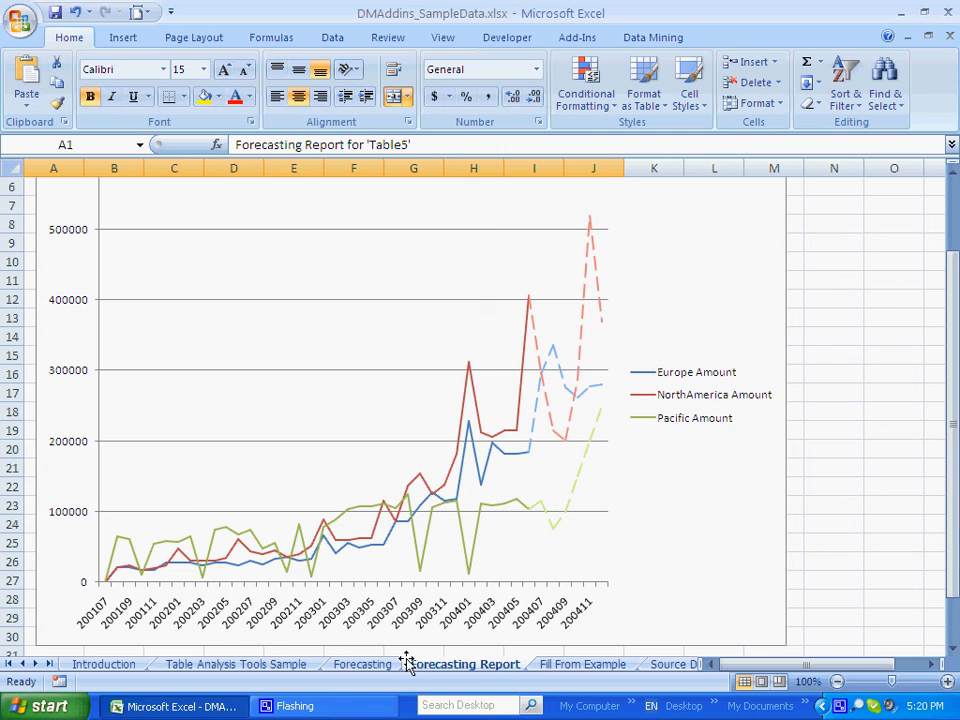
{"action": "left_click", "coordinate": [362, 665]}
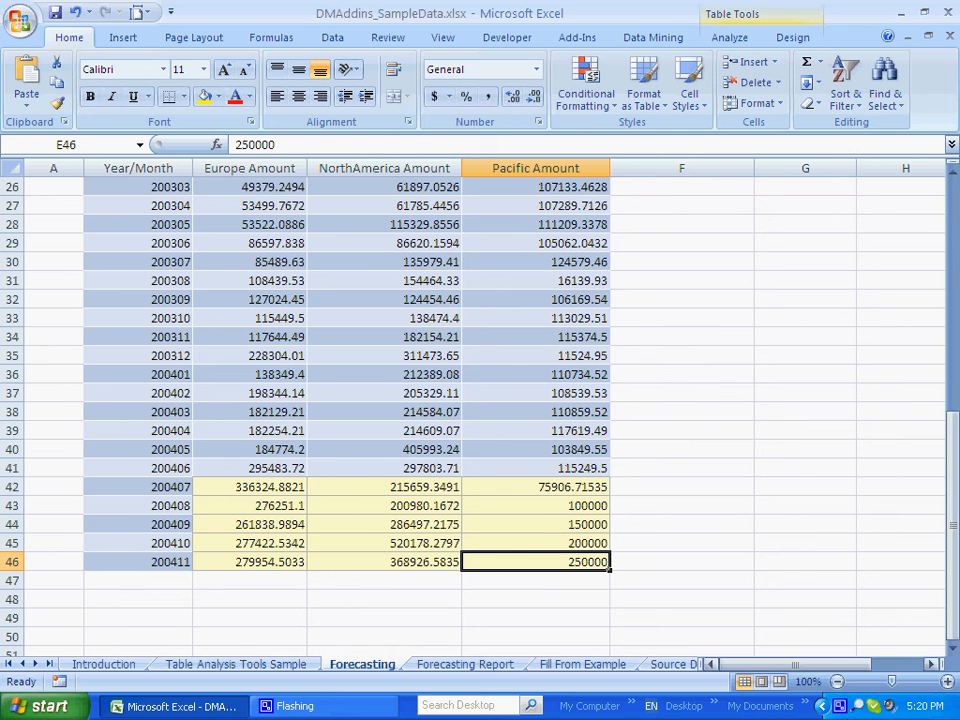
{"action": "right_click", "coordinate": [842, 708]}
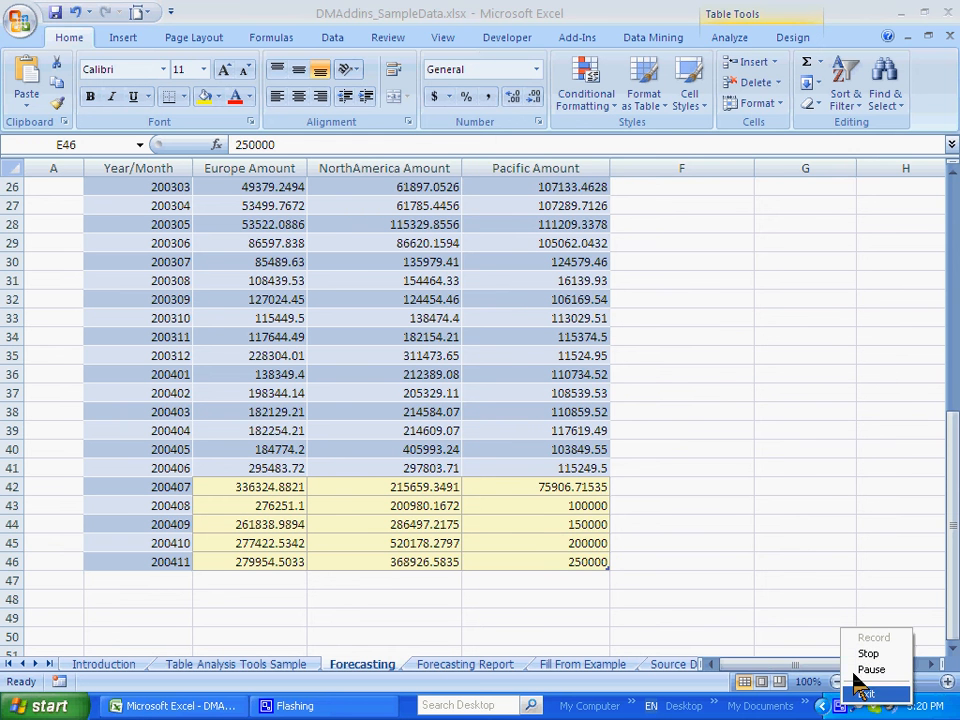